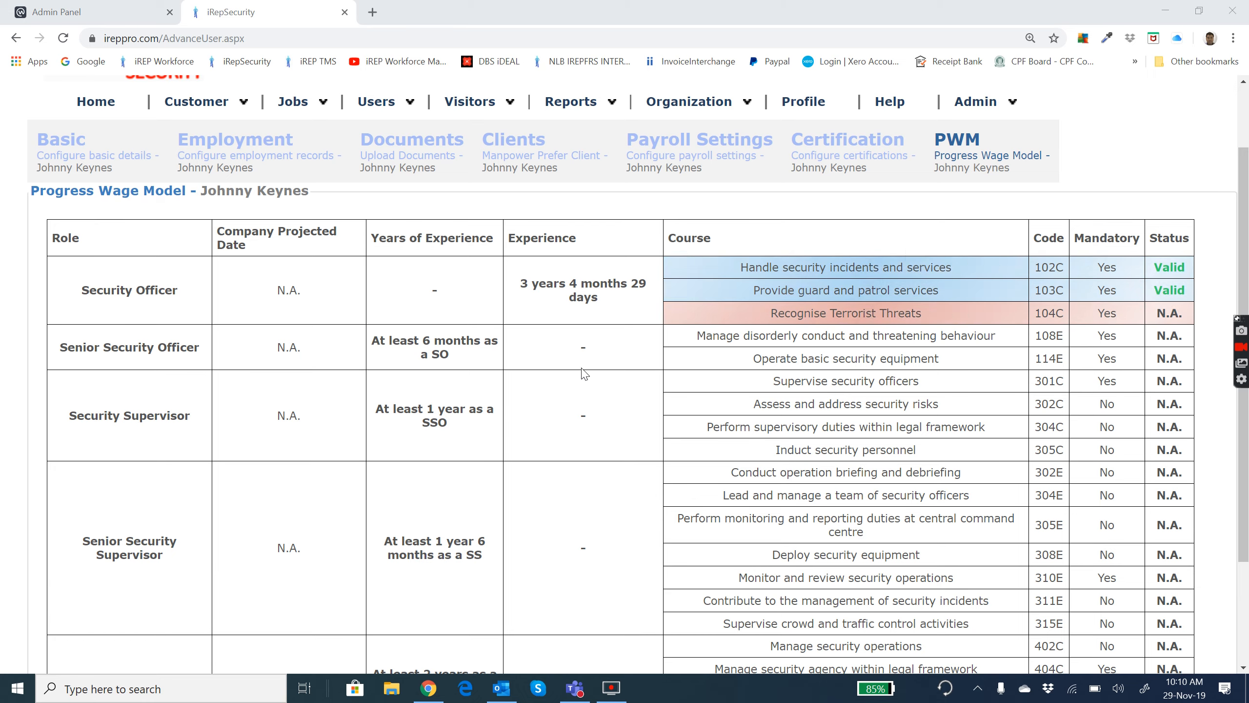
Leave the Progress Wage Model page for the dashboard and open Payroll Management.
scroll(679, 374, down, 1)
scroll(682, 376, up, 1)
scroll(681, 377, up, 2)
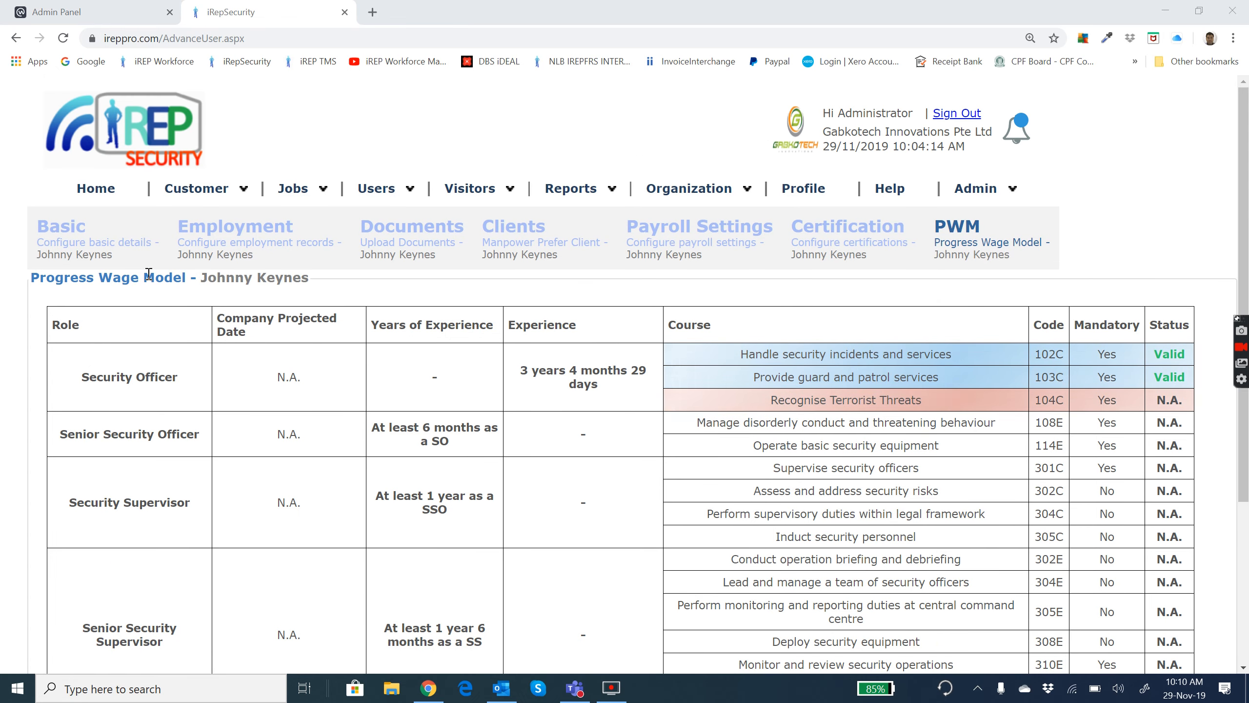
click(138, 146)
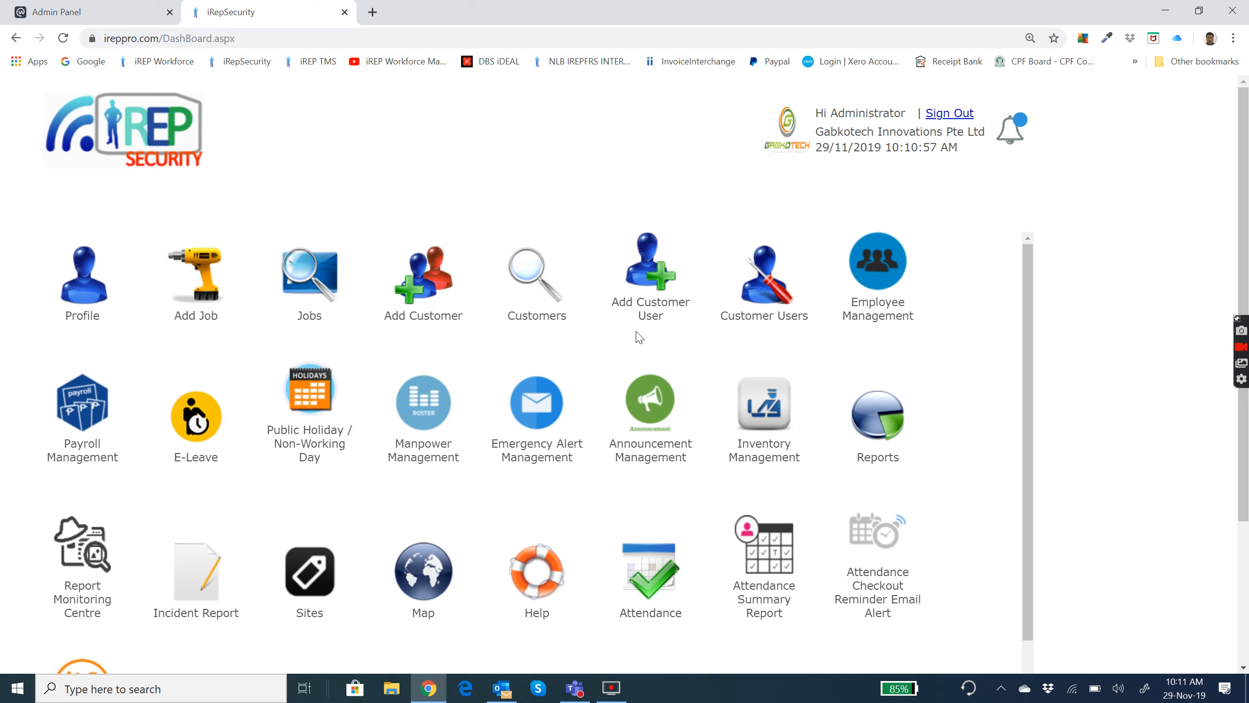
click(81, 412)
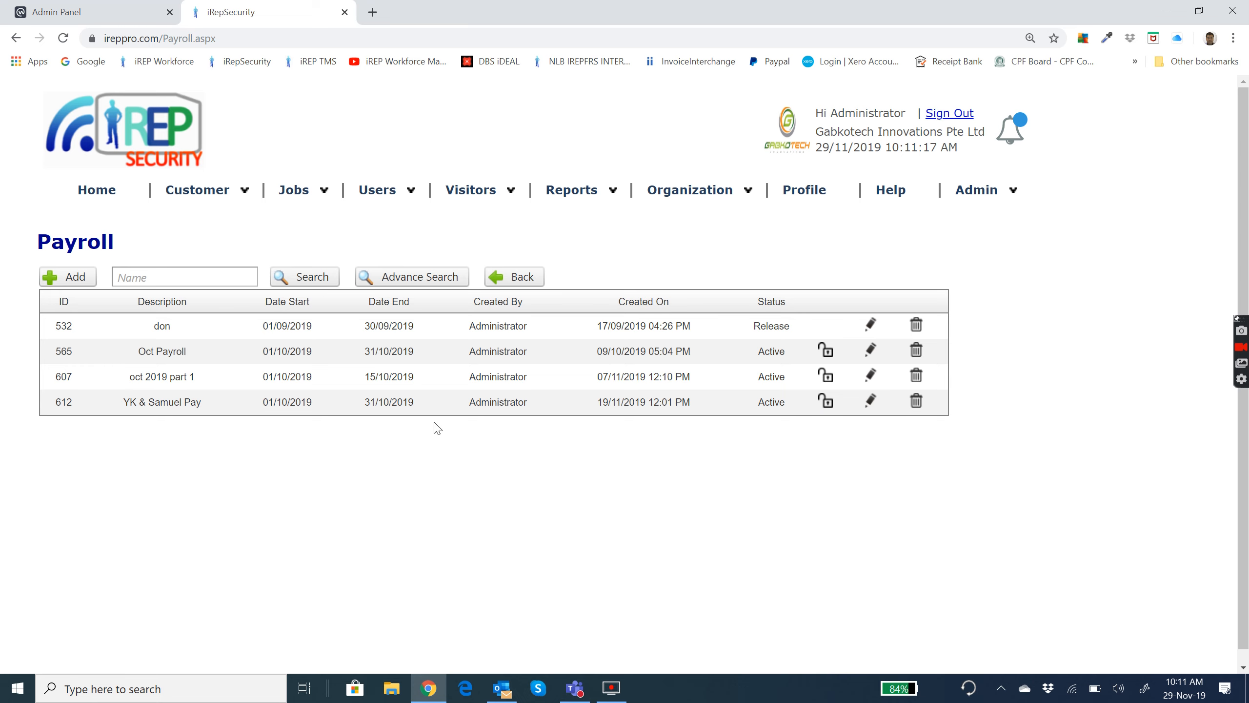
Run an advanced payroll search with the start date set to 29/8/2018.
click(403, 276)
click(660, 323)
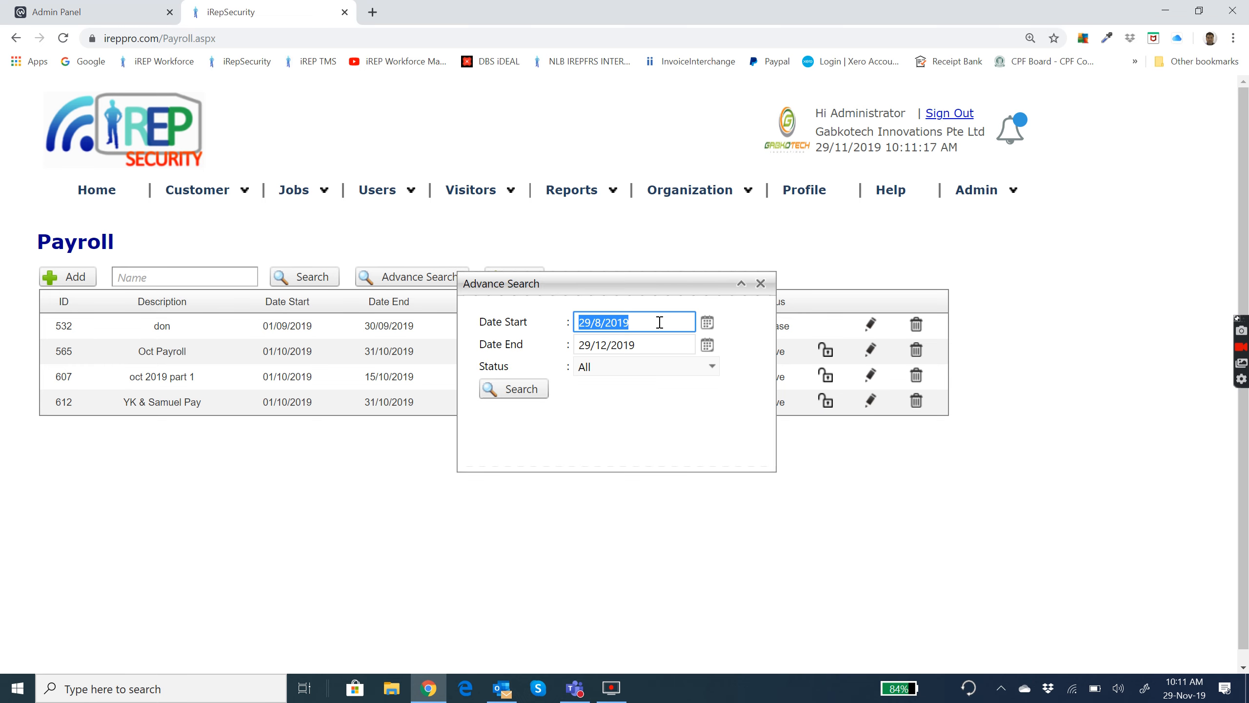
click(667, 320)
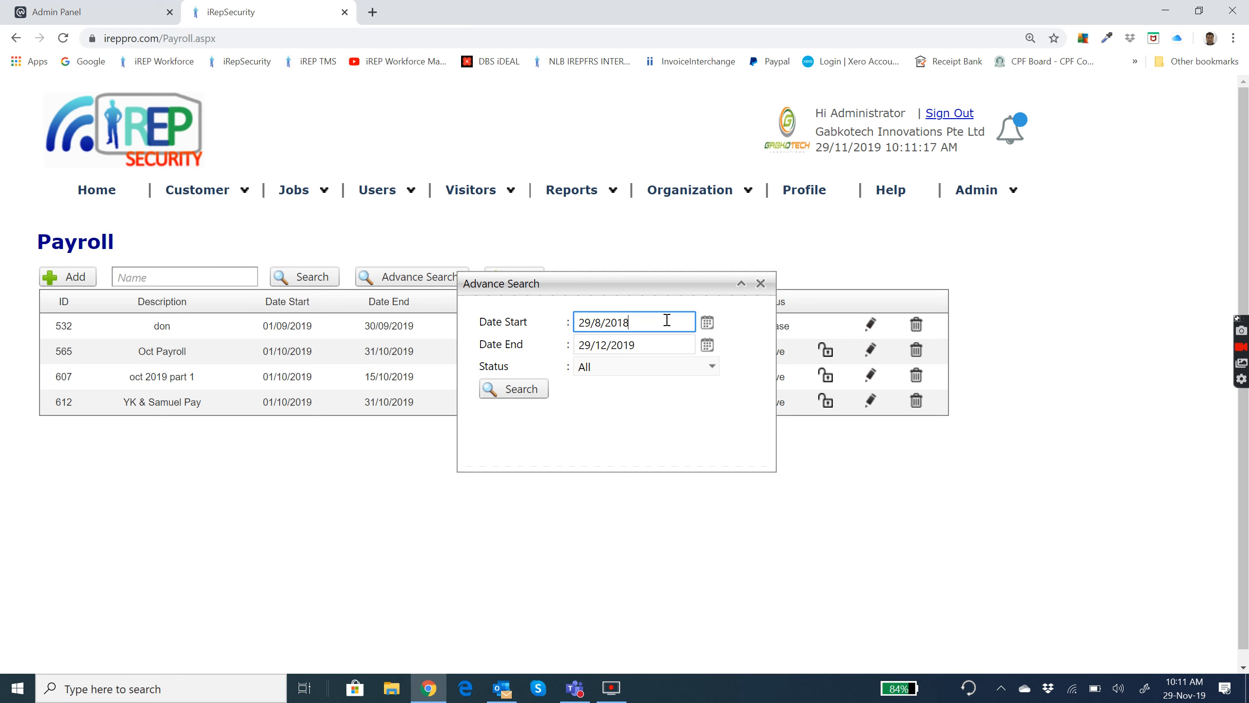
click(513, 389)
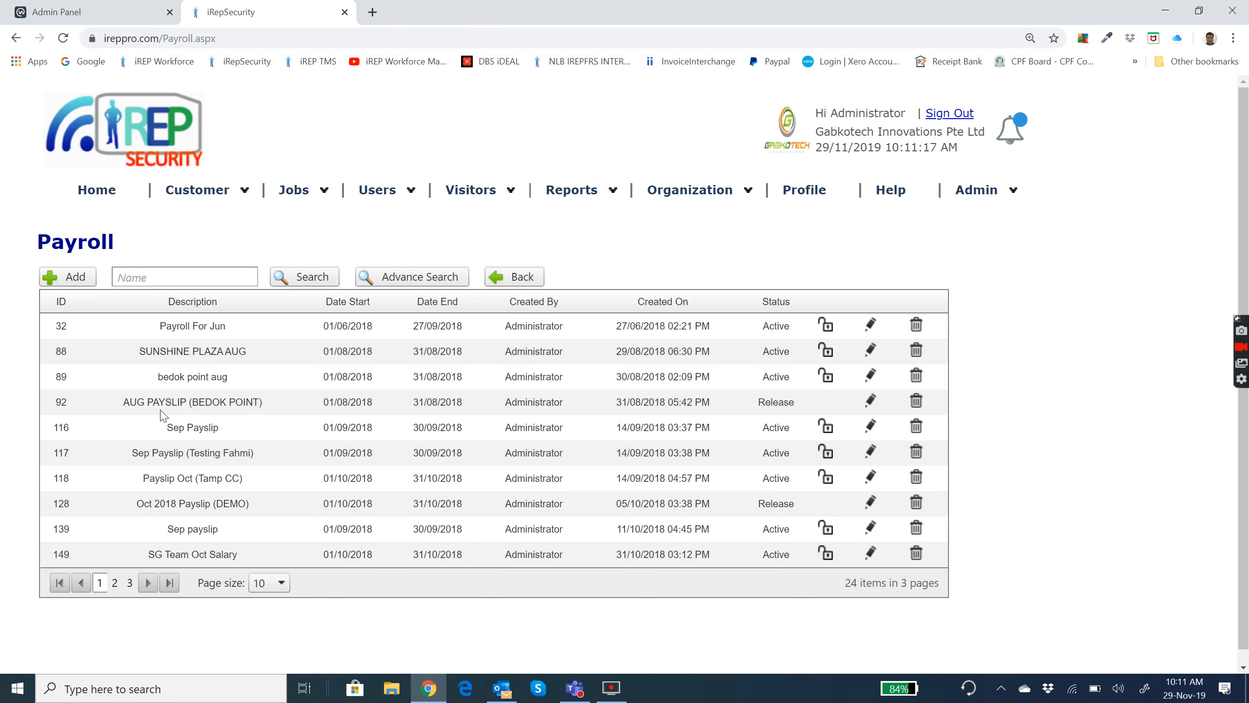
Open the AUG PAYSLIP (BEDOK POINT) payroll and edit the payroll record of the second staff member listed.
click(869, 406)
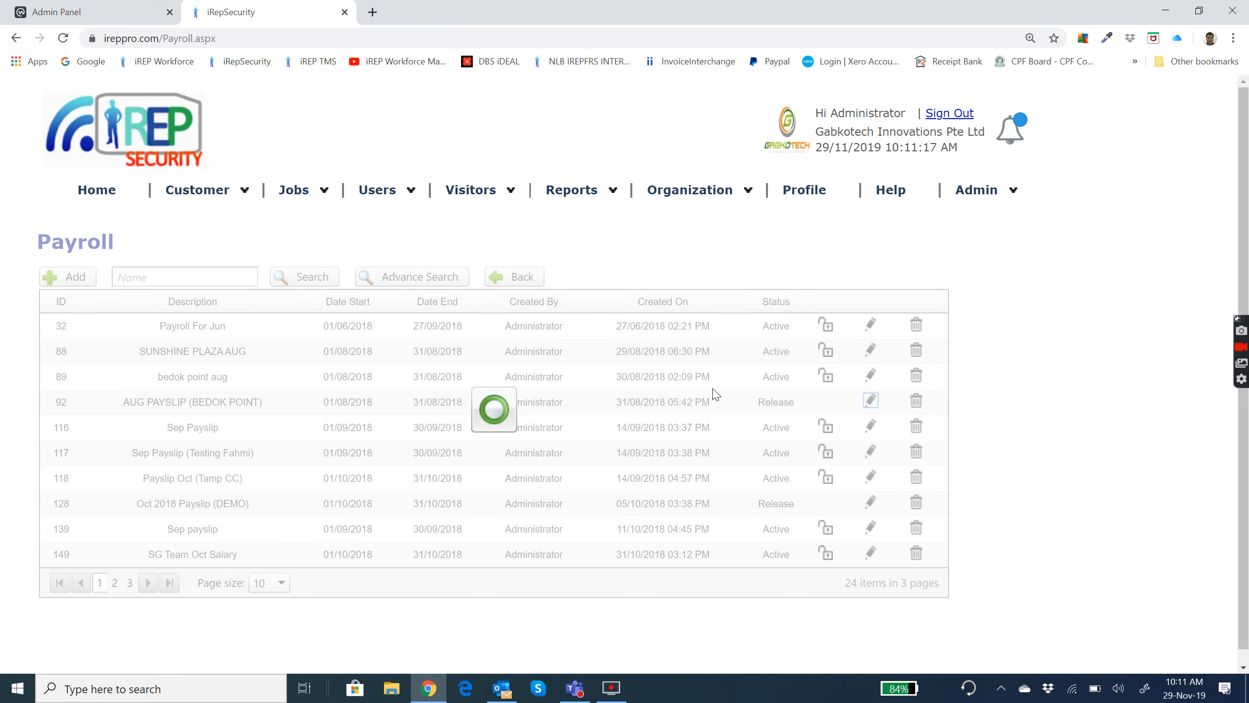
scroll(909, 391, down, 1)
scroll(908, 390, down, 1)
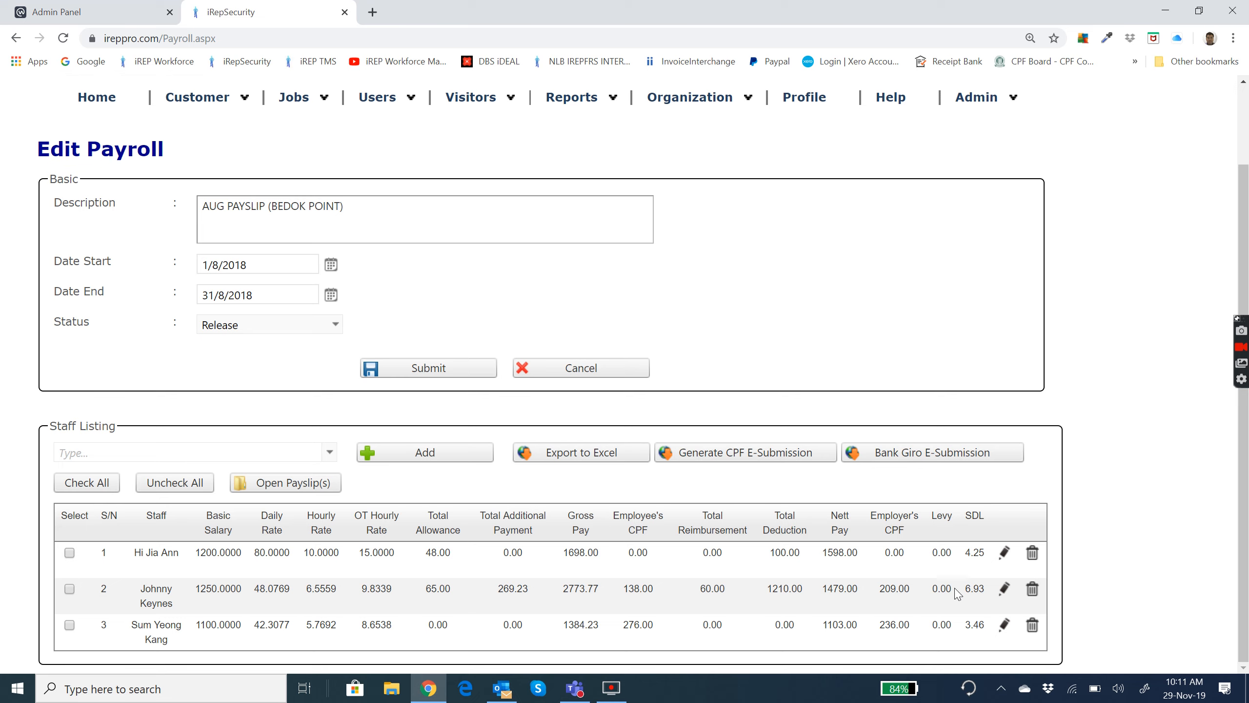
click(1003, 592)
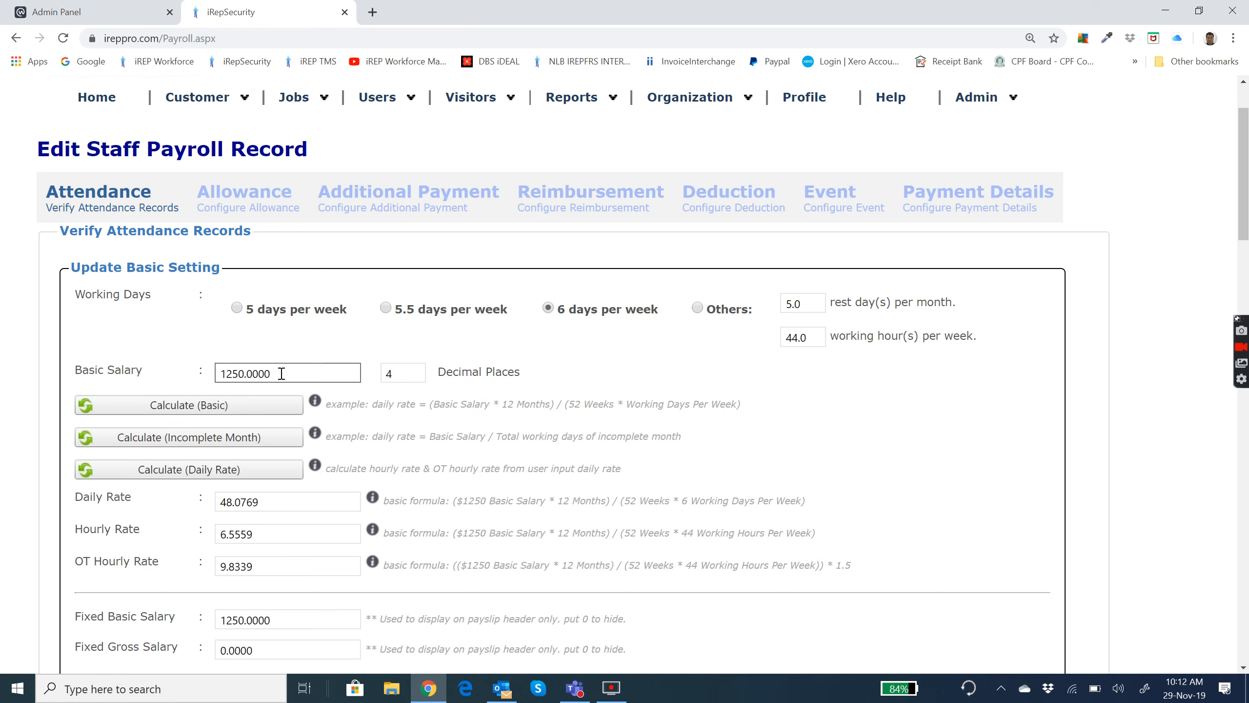
Set the basic salary to 1200 and recalculate the daily, hourly and OT hourly rates with the basic formula.
click(301, 371)
text(1200)
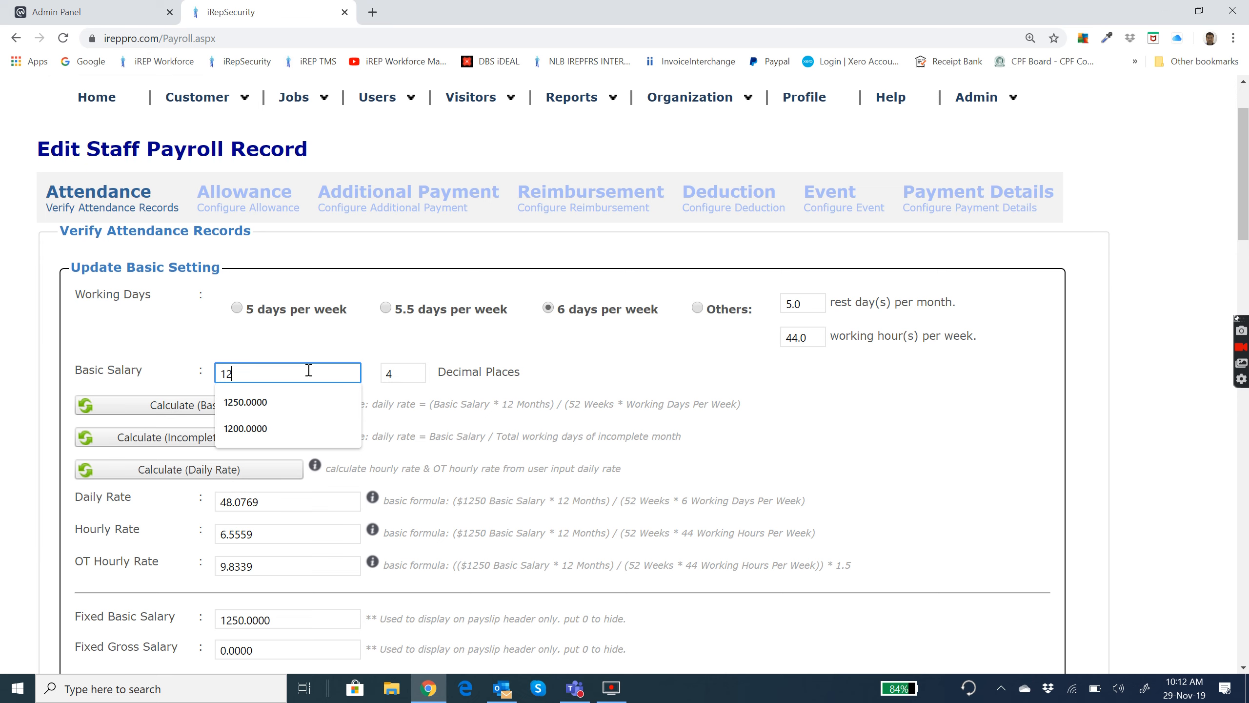
click(370, 345)
click(268, 406)
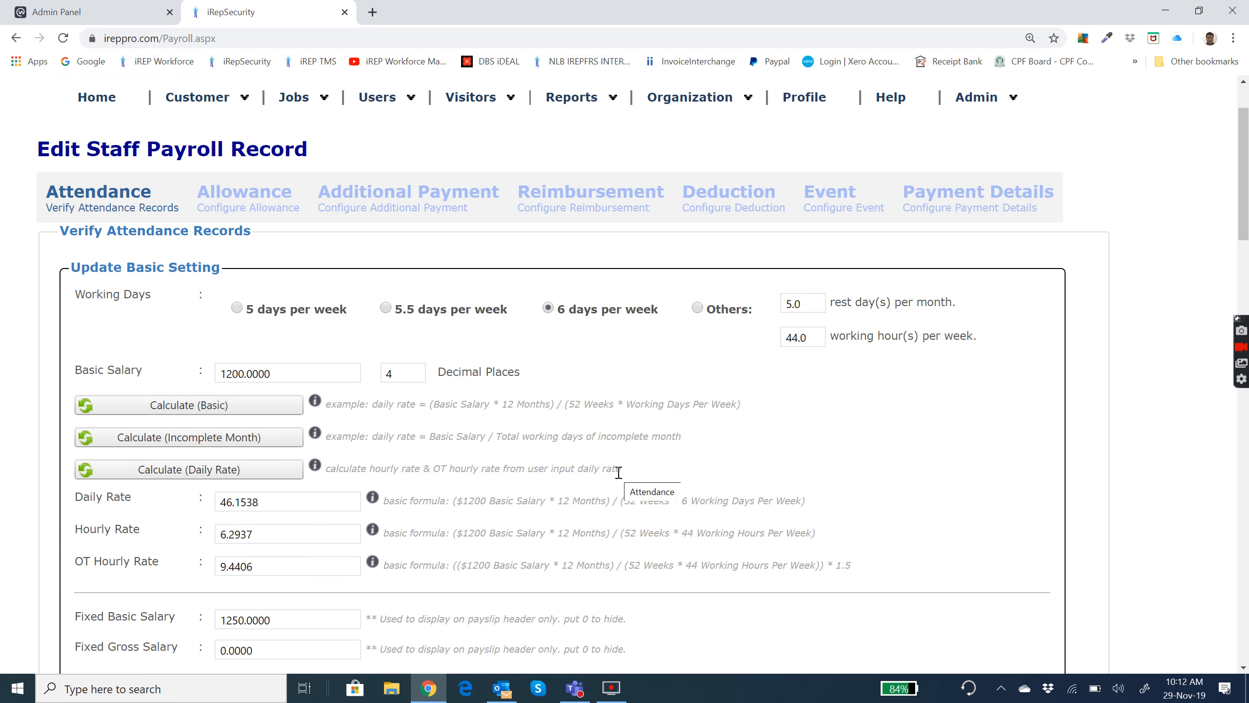
Set the fixed basic salary to 1200 and save the payroll basic settings.
scroll(619, 473, down, 4)
click(304, 407)
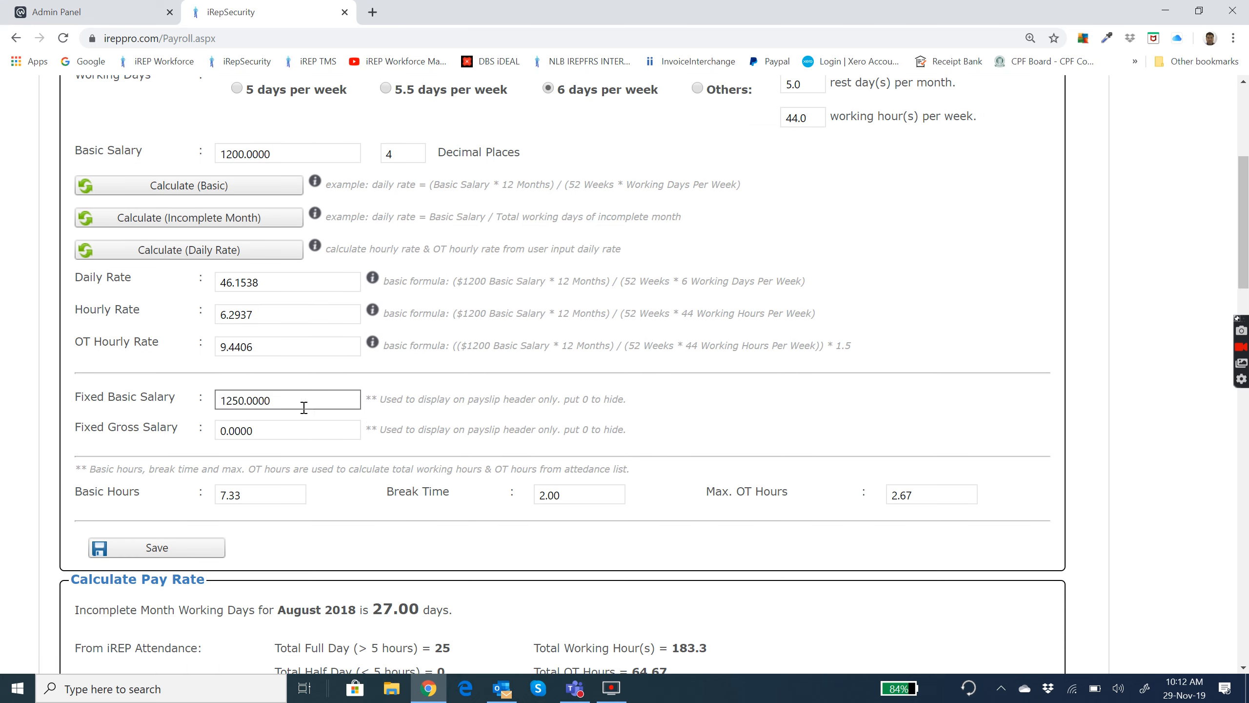
text(1200)
click(429, 389)
click(163, 547)
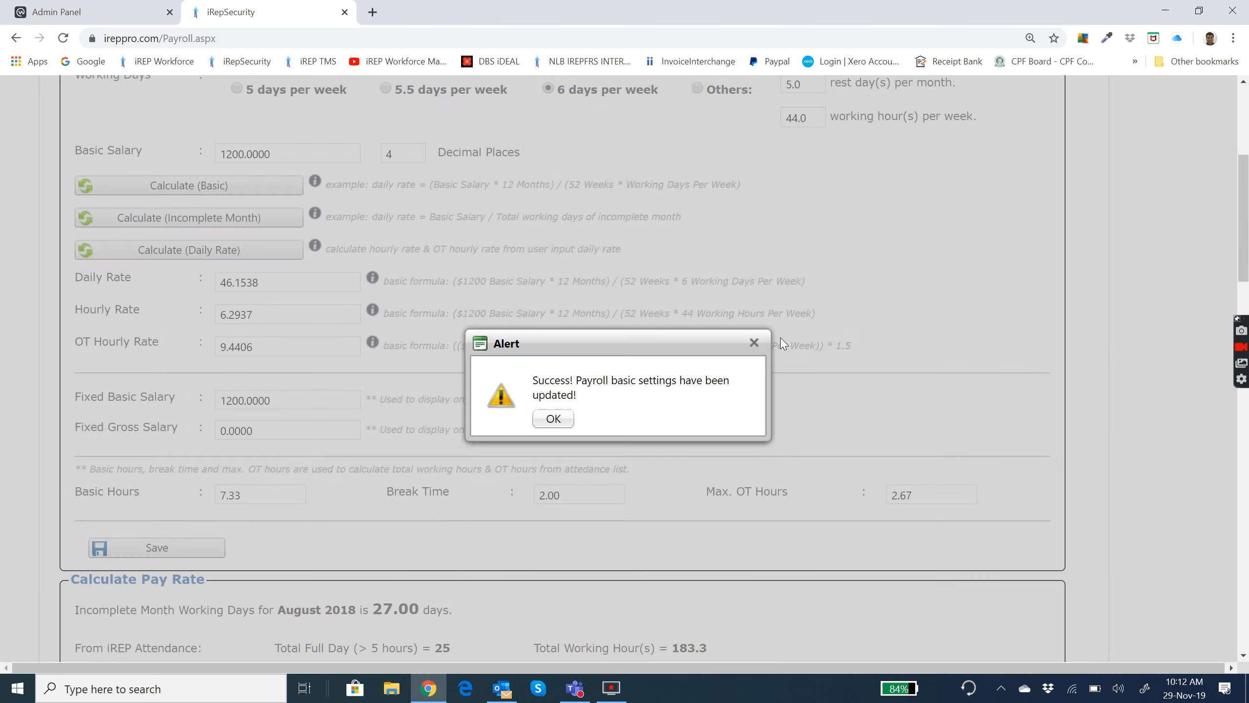
click(572, 411)
Reload the iREP attendance result into the pay rate summary.
scroll(823, 374, down, 6)
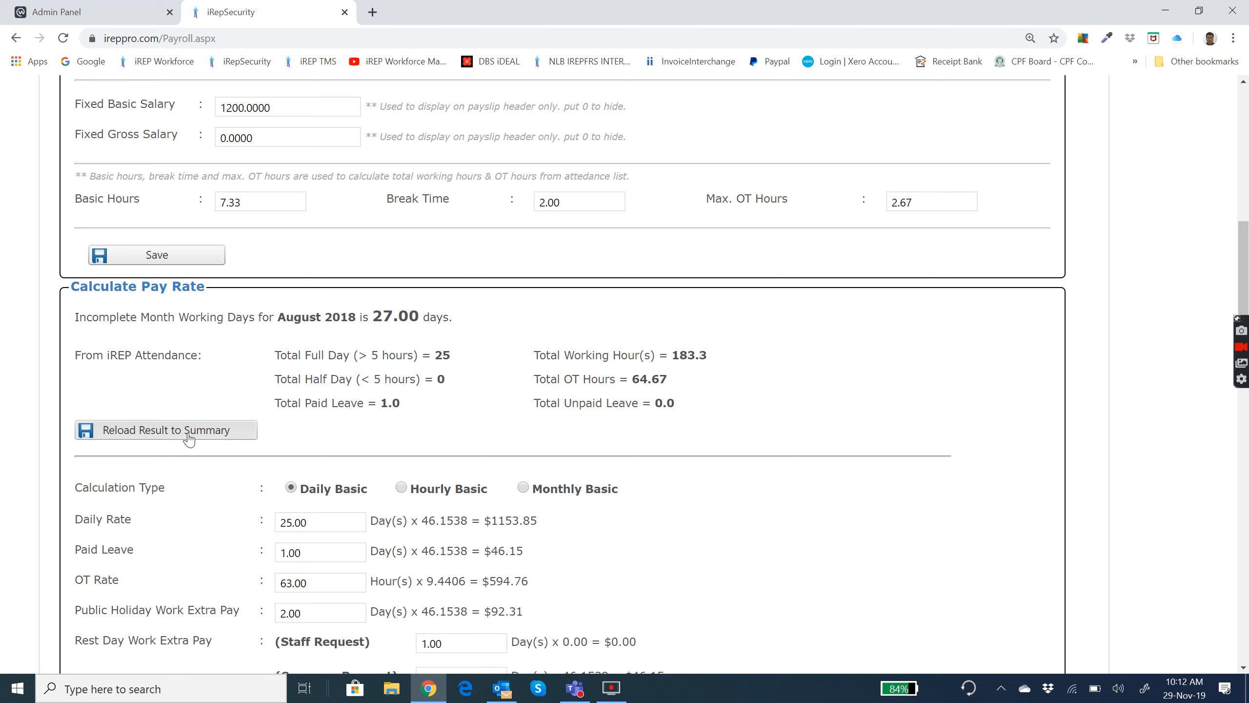
click(173, 434)
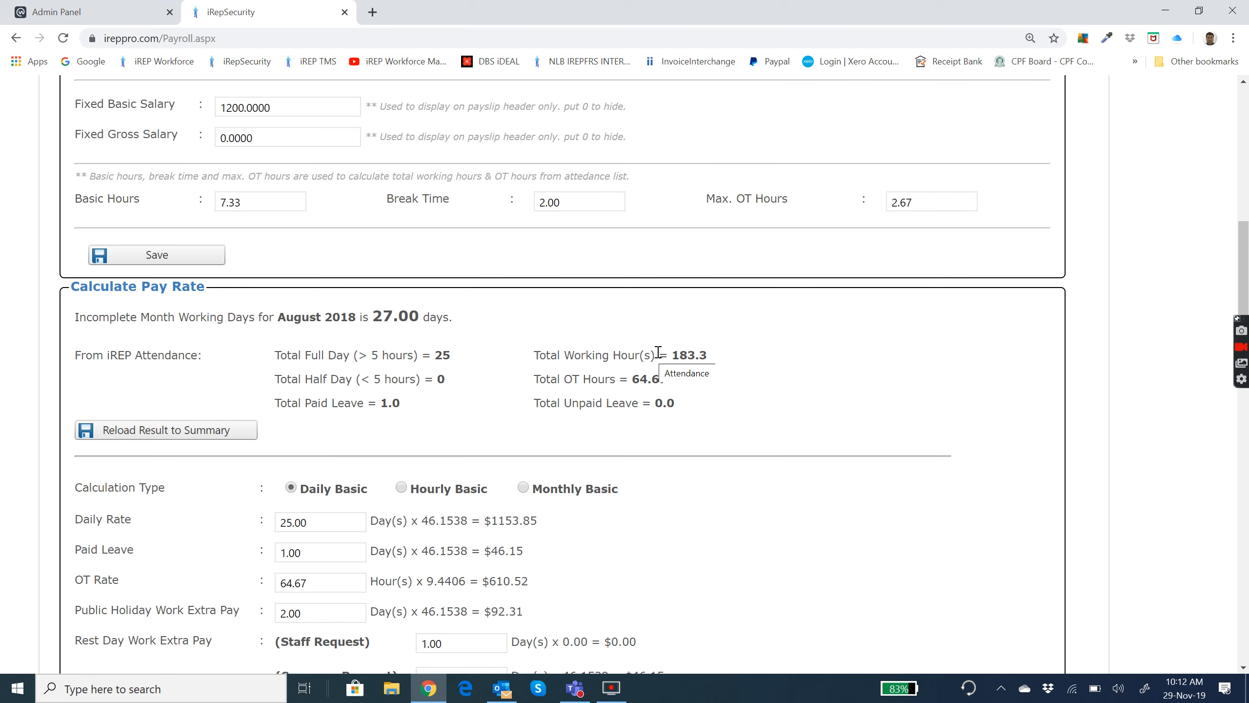
Examine the August 2018 attendance records, including OT hours, public holidays, annual leave and the totals.
scroll(664, 351, down, 10)
scroll(661, 346, down, 10)
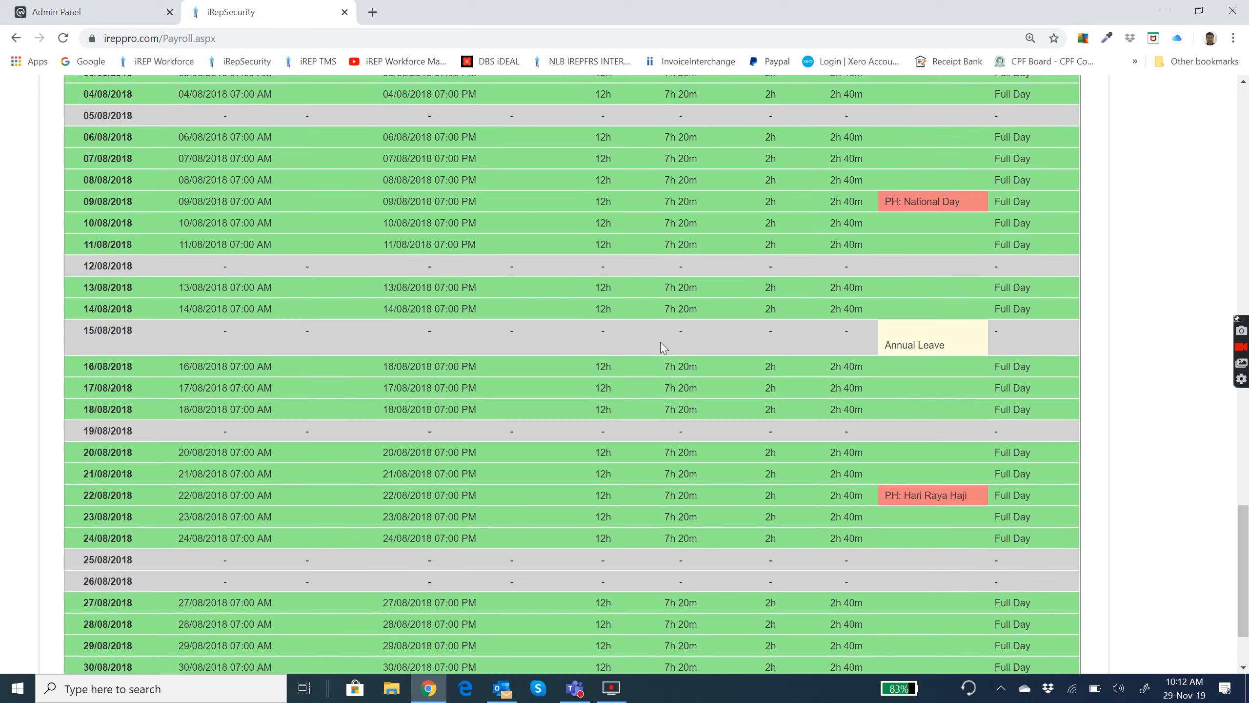
scroll(660, 348, up, 4)
scroll(659, 343, down, 1)
scroll(659, 343, up, 2)
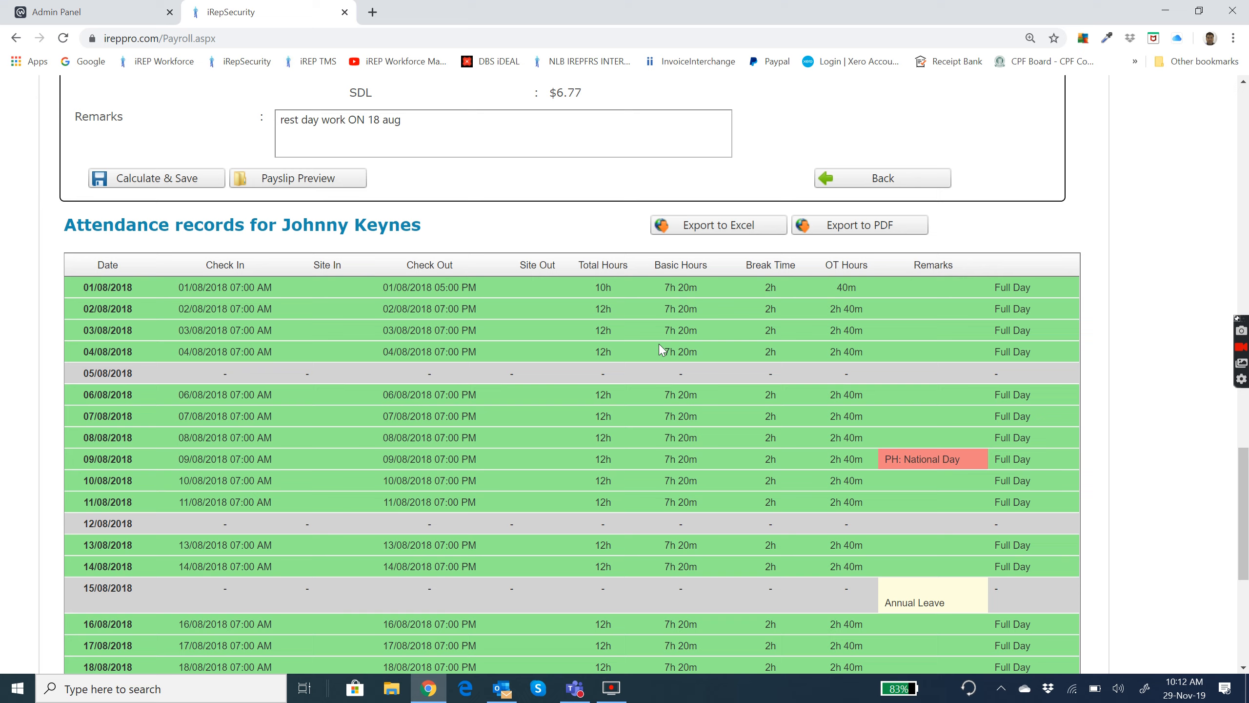
scroll(610, 350, down, 3)
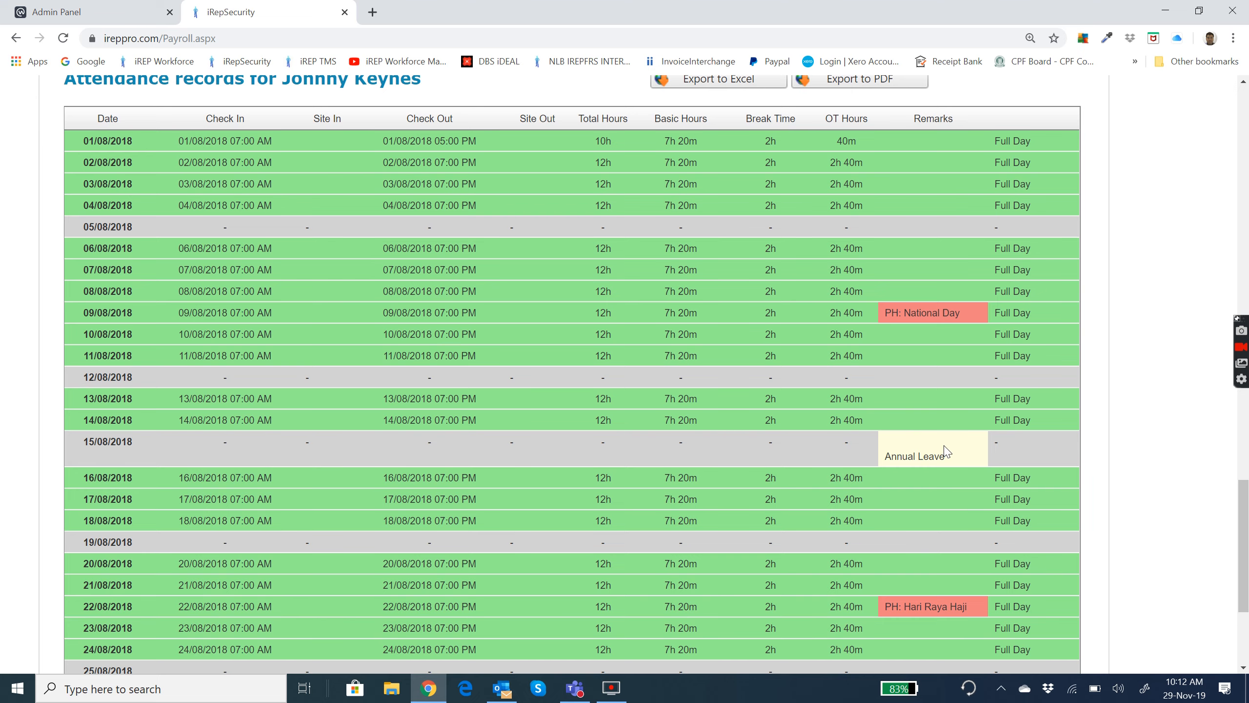
scroll(693, 534, down, 5)
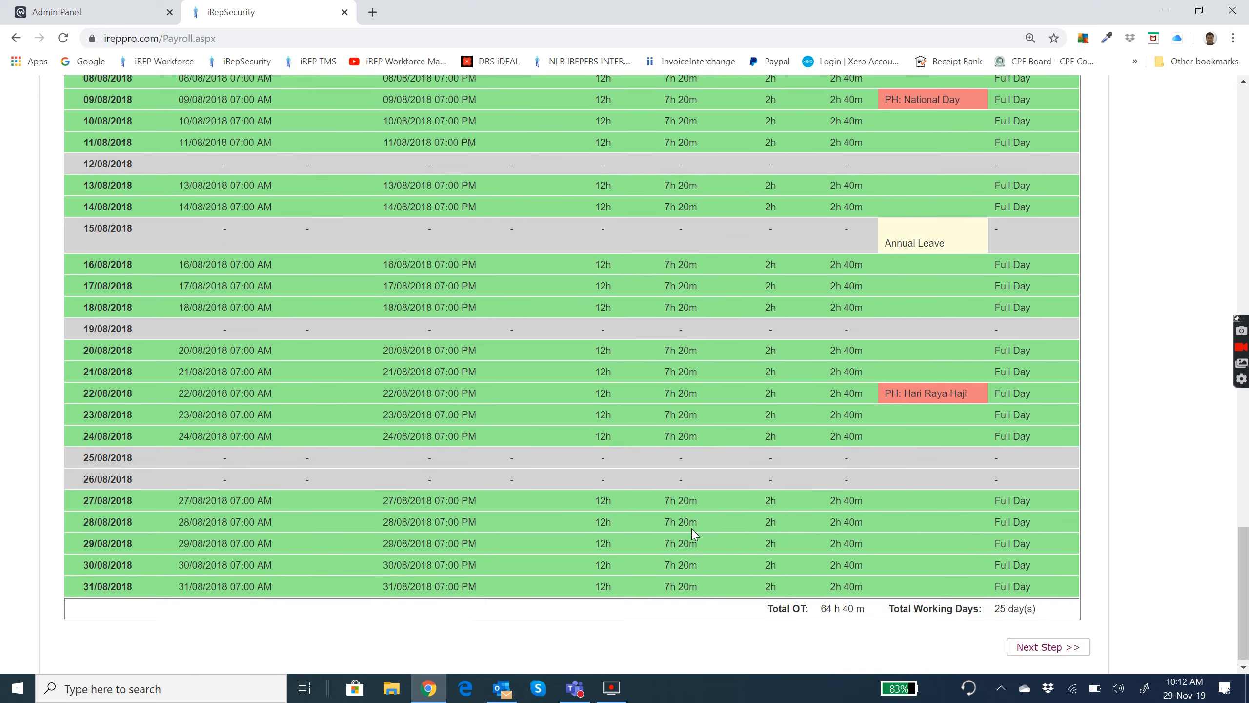
scroll(694, 534, up, 7)
scroll(693, 534, up, 5)
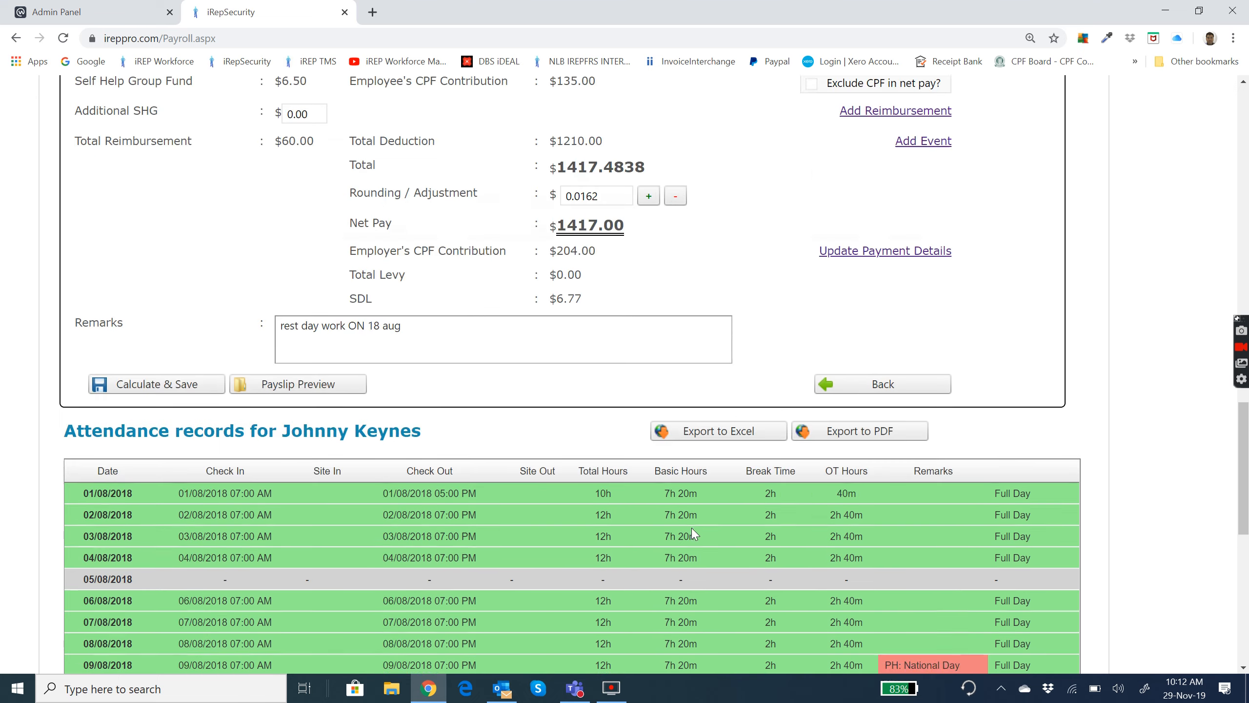
scroll(694, 533, down, 3)
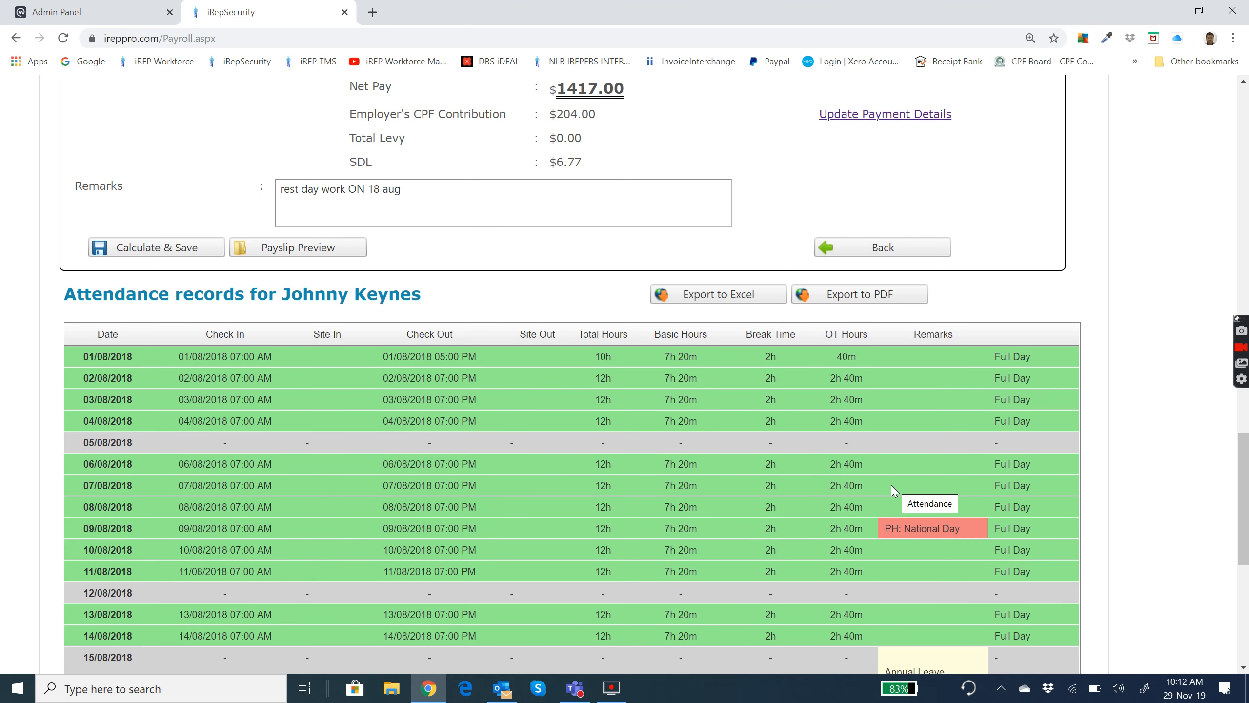
scroll(734, 478, up, 7)
scroll(738, 483, up, 3)
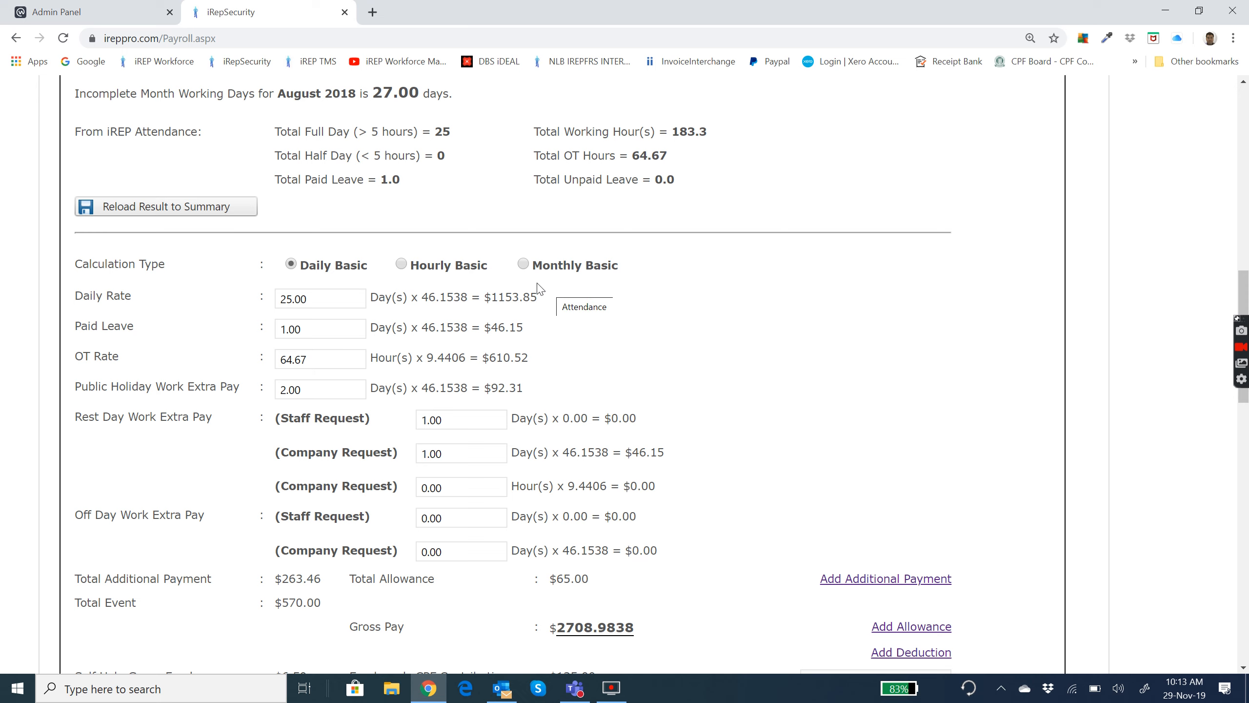
Switch the calculation type to Monthly Basic to view its pay fields, and return it to Daily Basic.
click(524, 266)
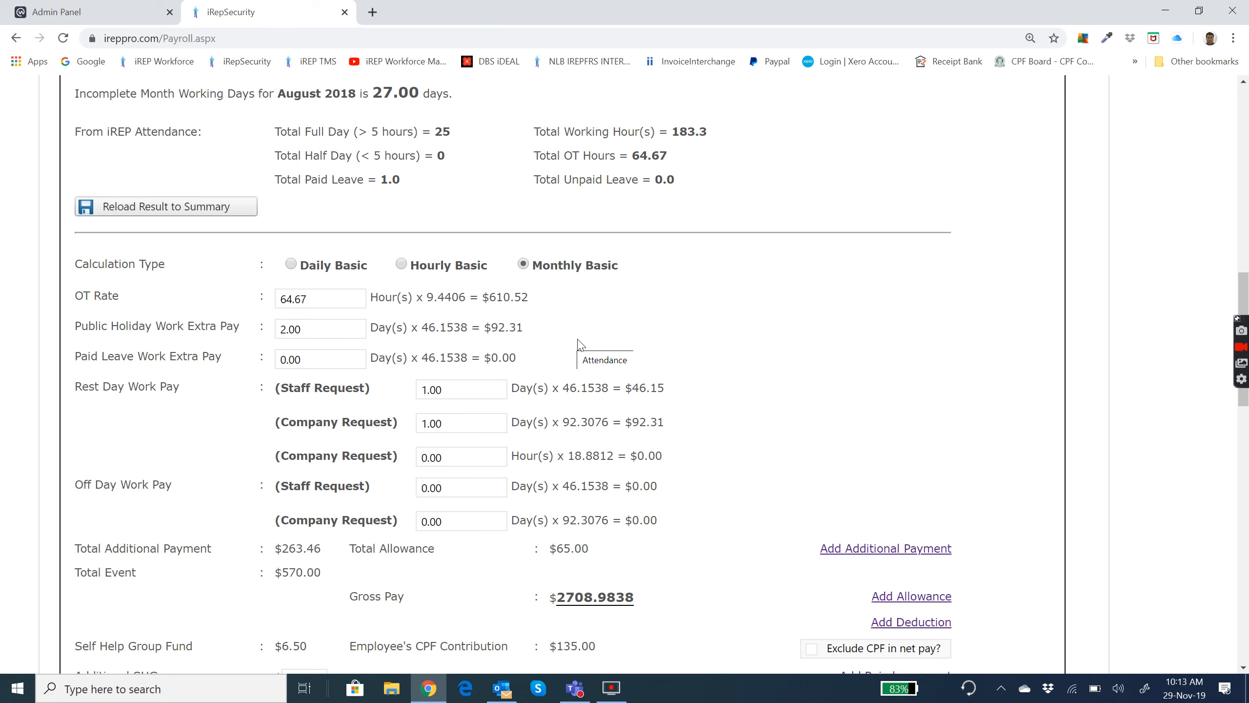
click(291, 264)
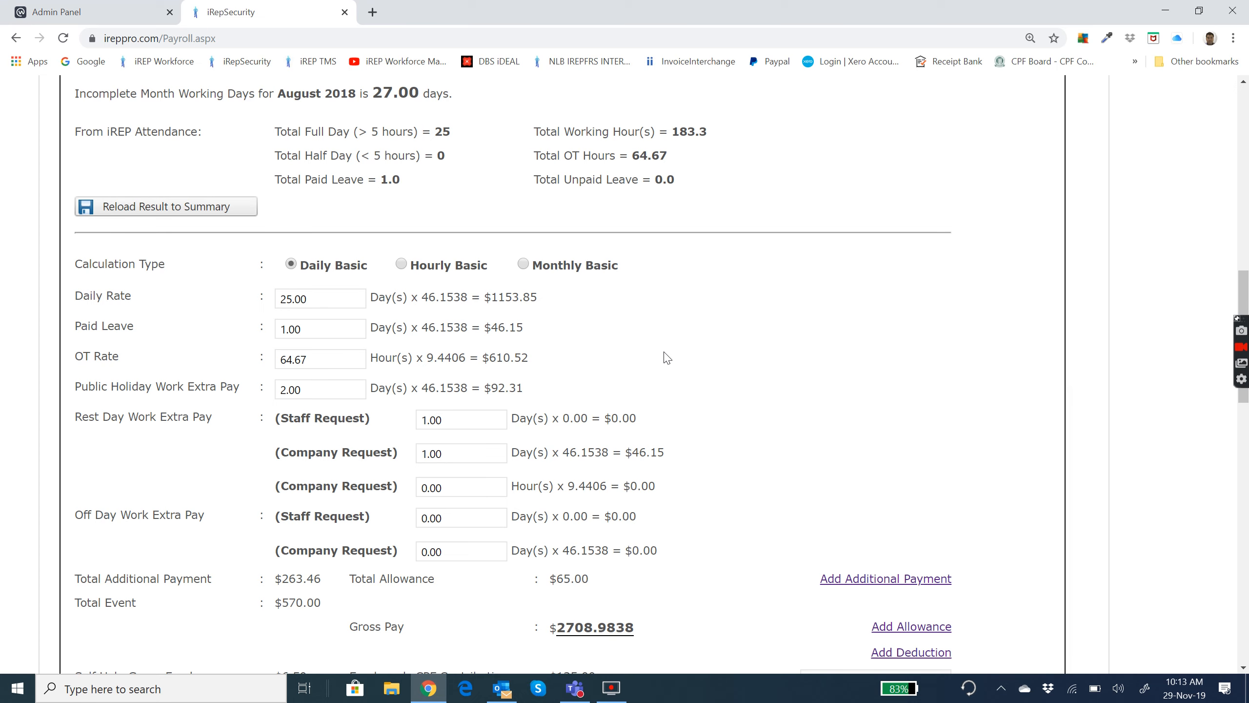
Check the total OT in the attendance records and set the OT Rate hours to 64.
scroll(667, 357, down, 20)
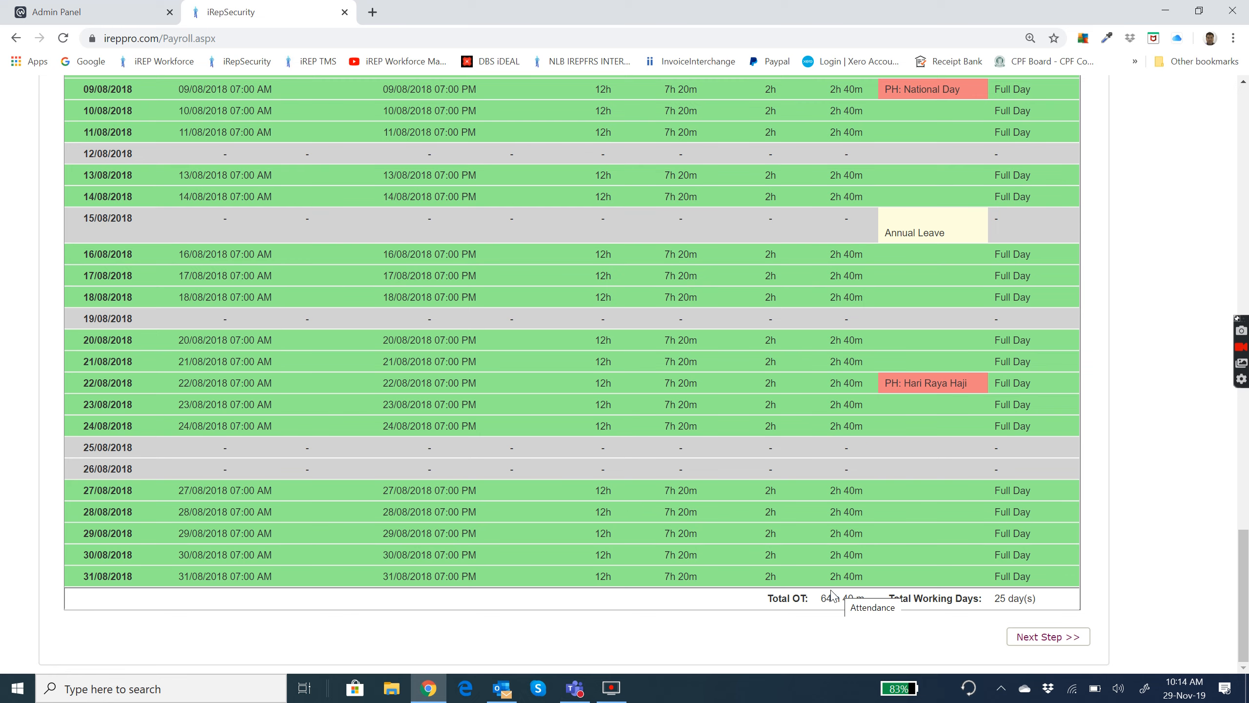
scroll(794, 569, up, 15)
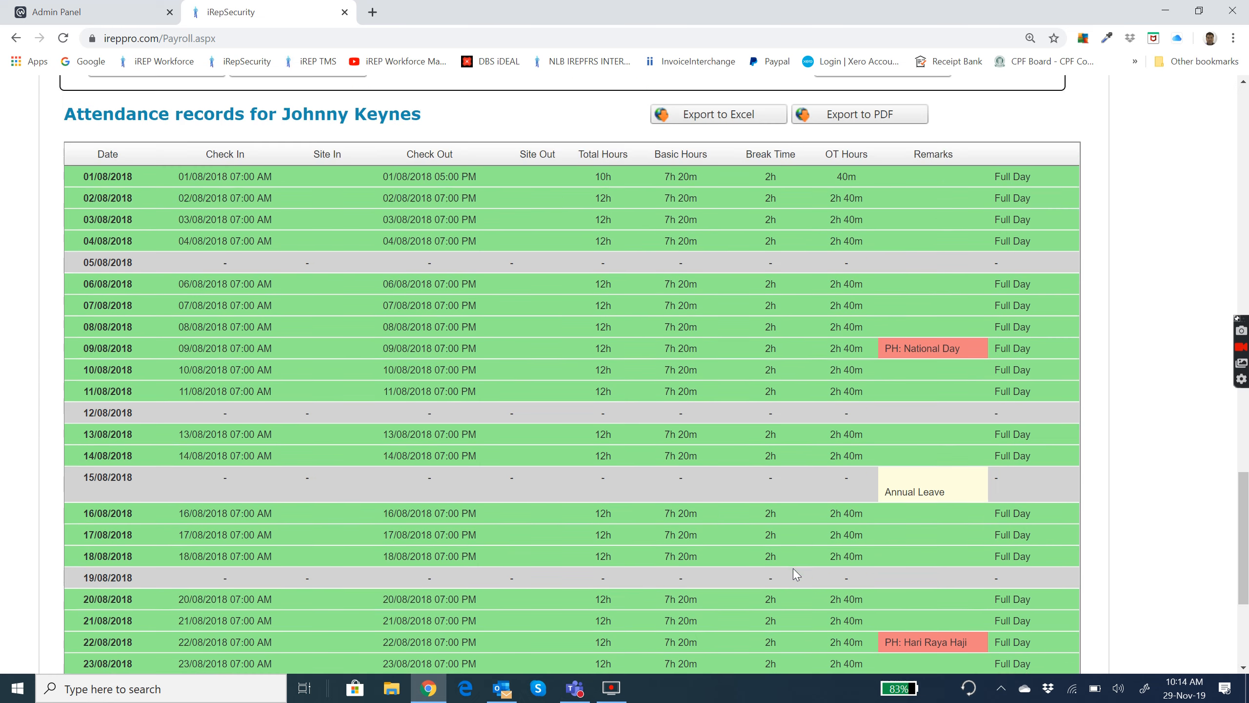
scroll(794, 569, up, 2)
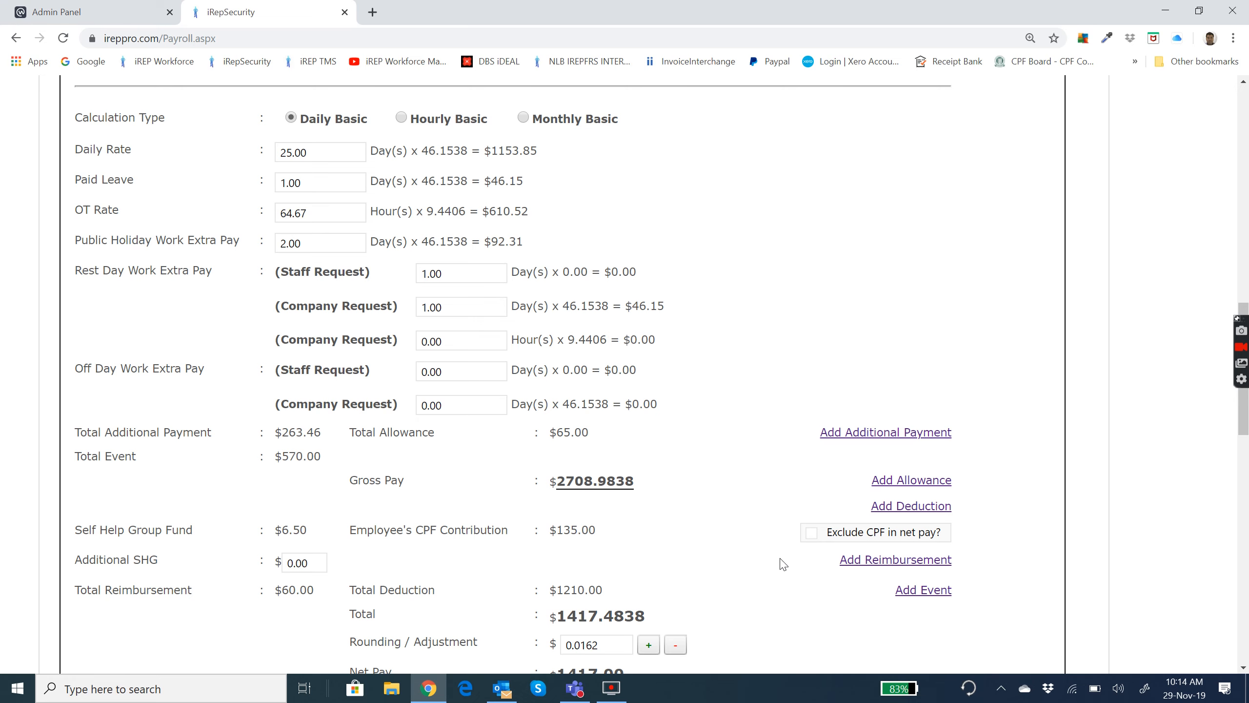
click(322, 216)
click(332, 213)
key(BackSpace)
key(BackSpace)
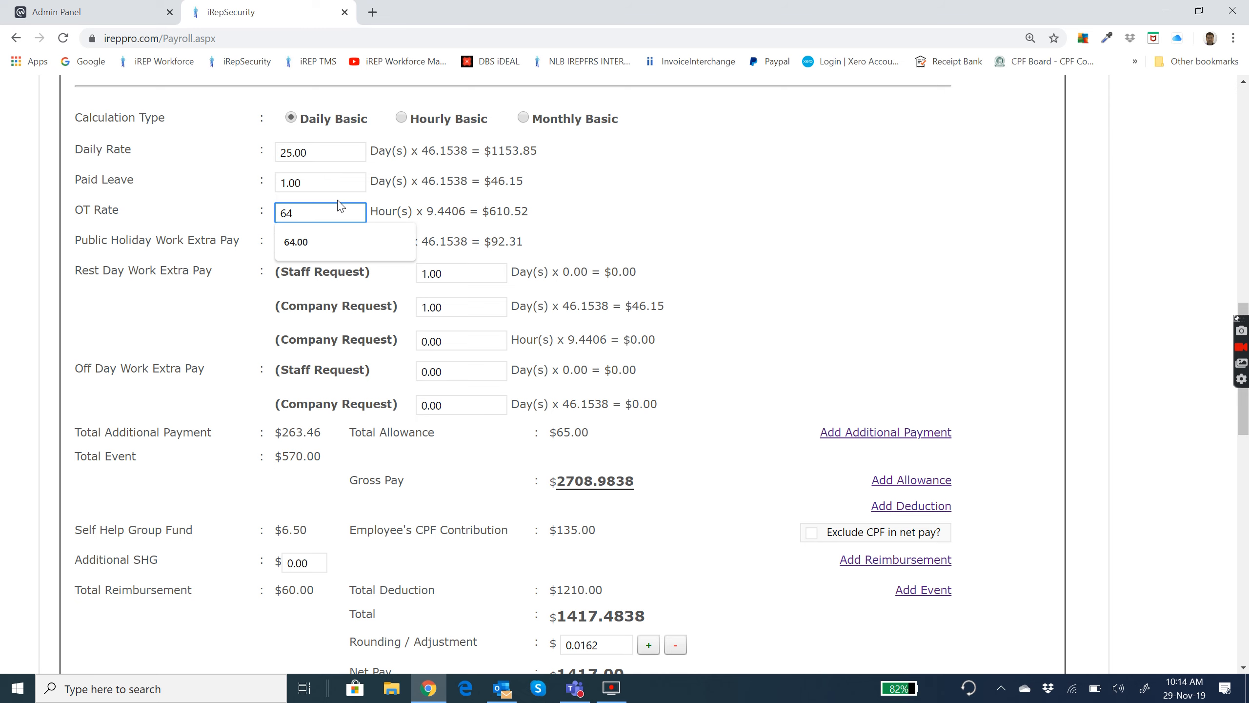
click(588, 206)
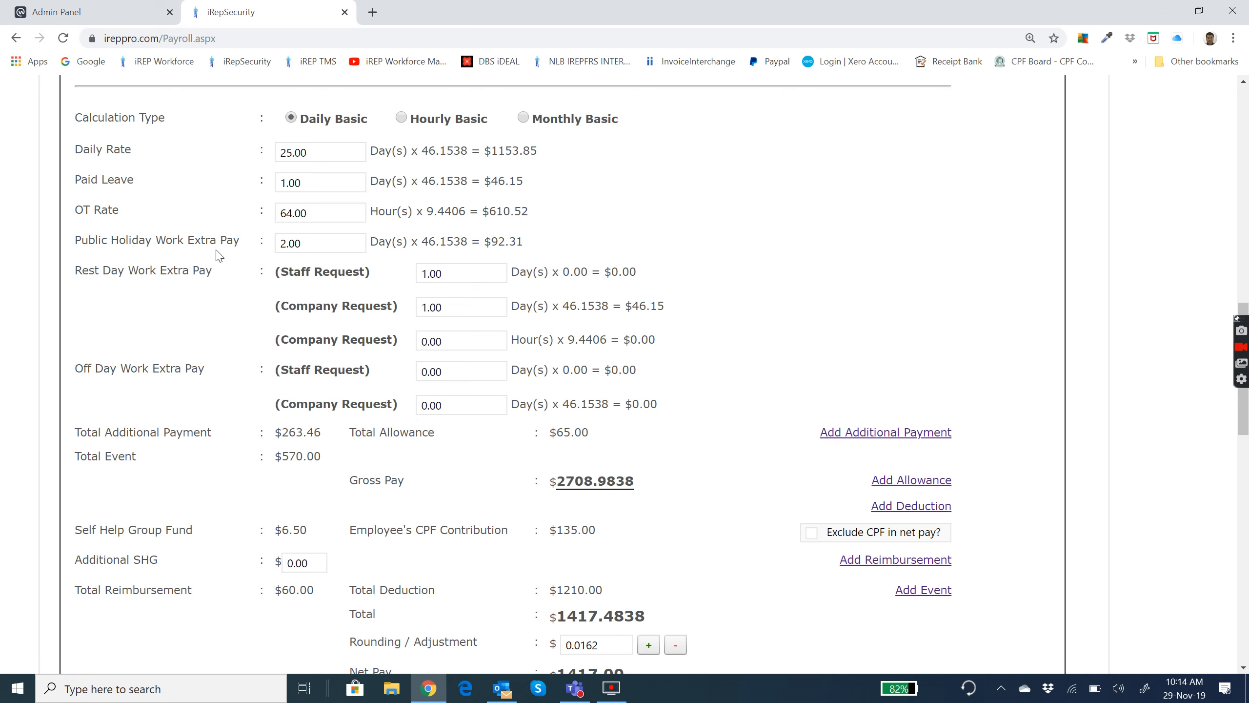
Review the public holiday, rest day and off day extra pay entries along with the gross and net pay summary.
click(308, 241)
click(571, 245)
scroll(644, 236, down, 3)
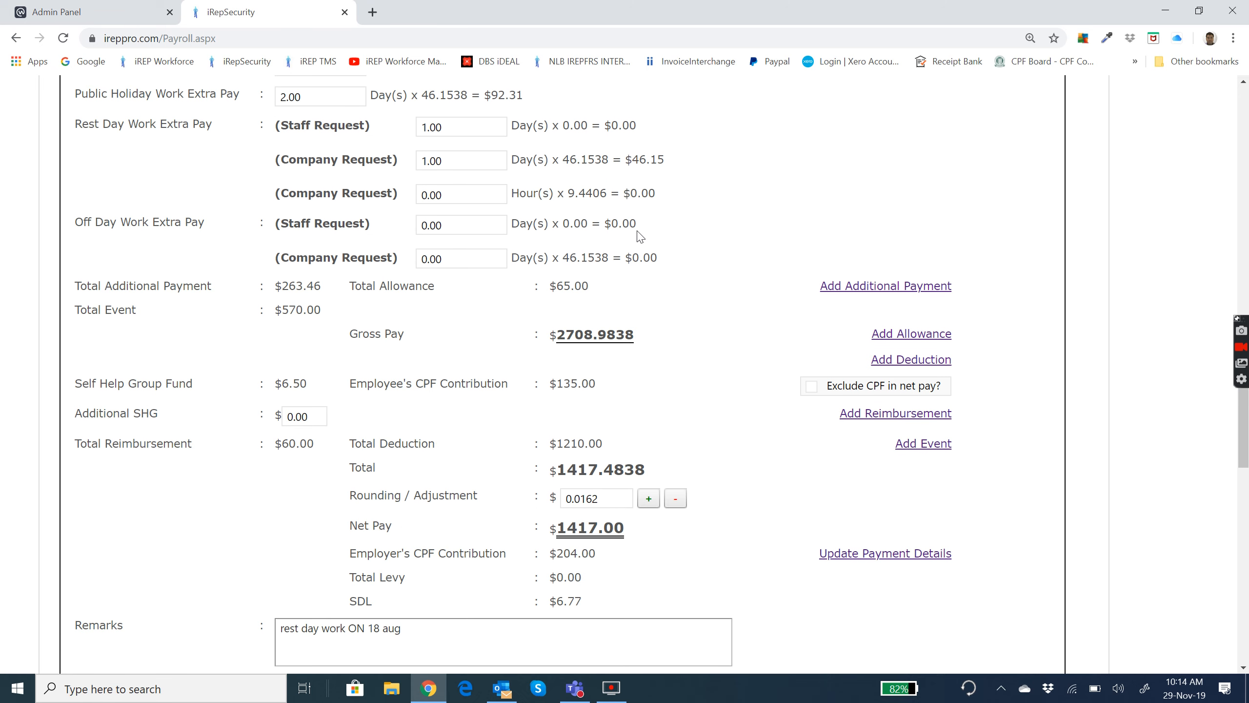
scroll(548, 220, up, 1)
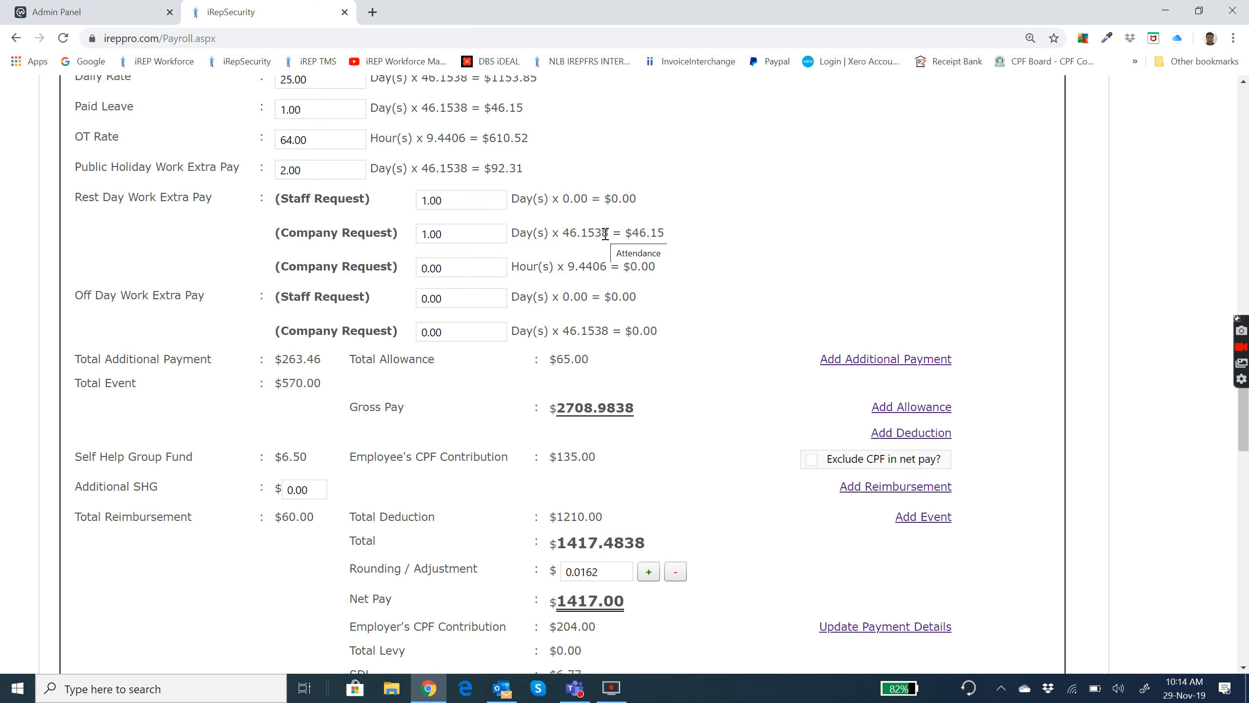
scroll(783, 242, down, 1)
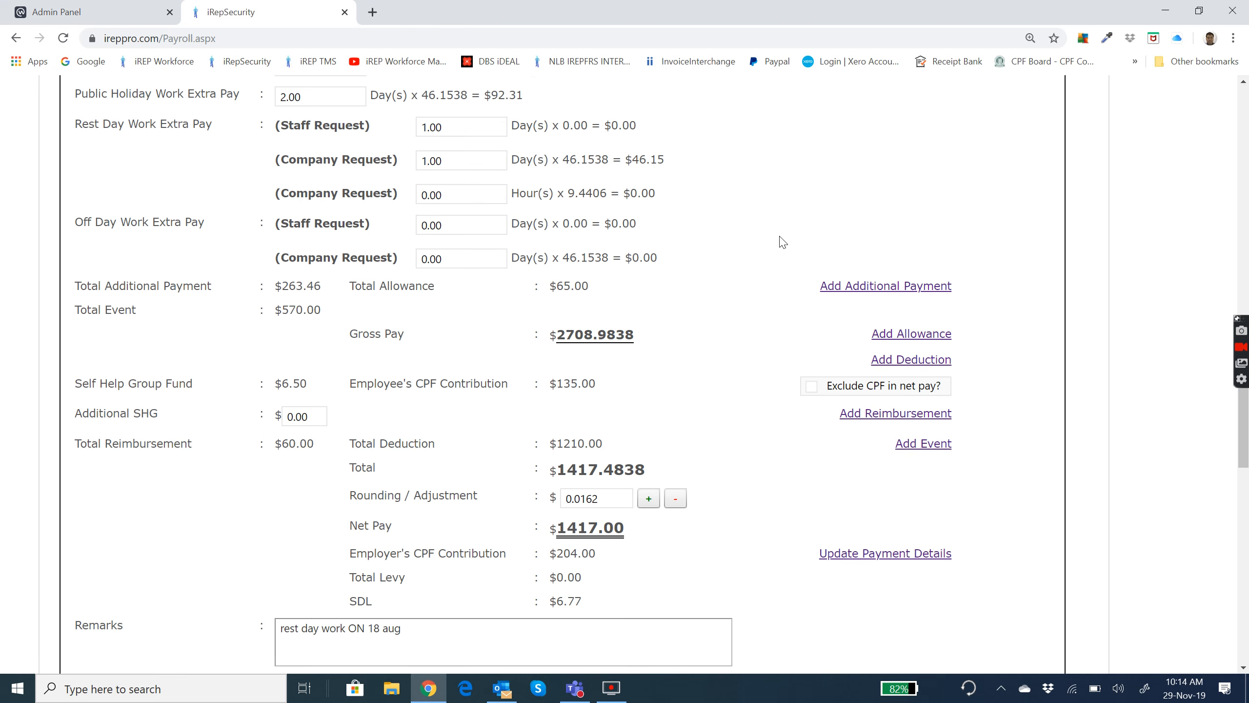